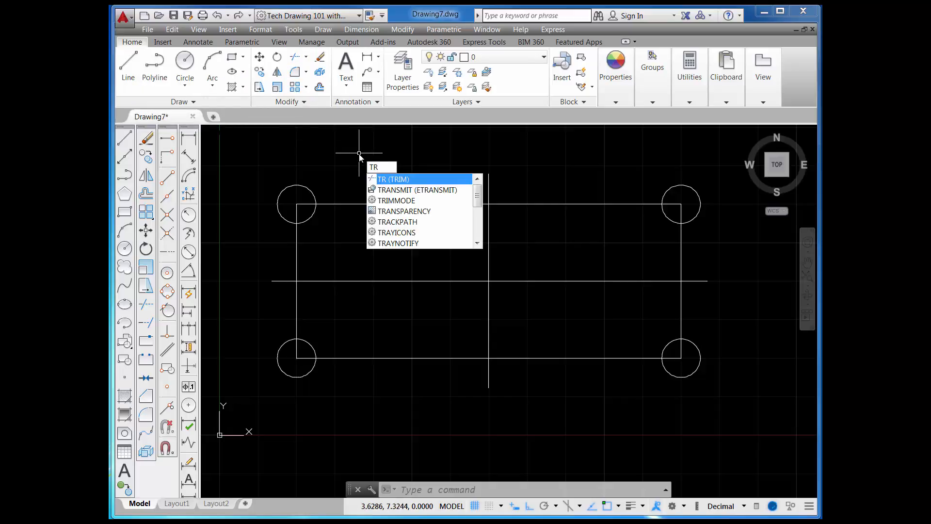
# Step: Start Trim using both centerlines and all four sides of the rectangle as cutting edges
pyautogui.press('Return')
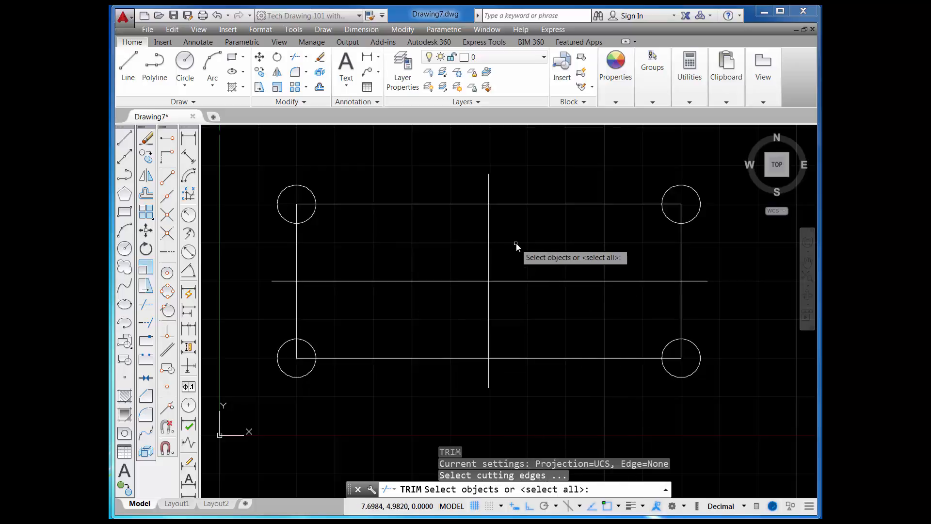
pyautogui.click(490, 241)
pyautogui.click(522, 281)
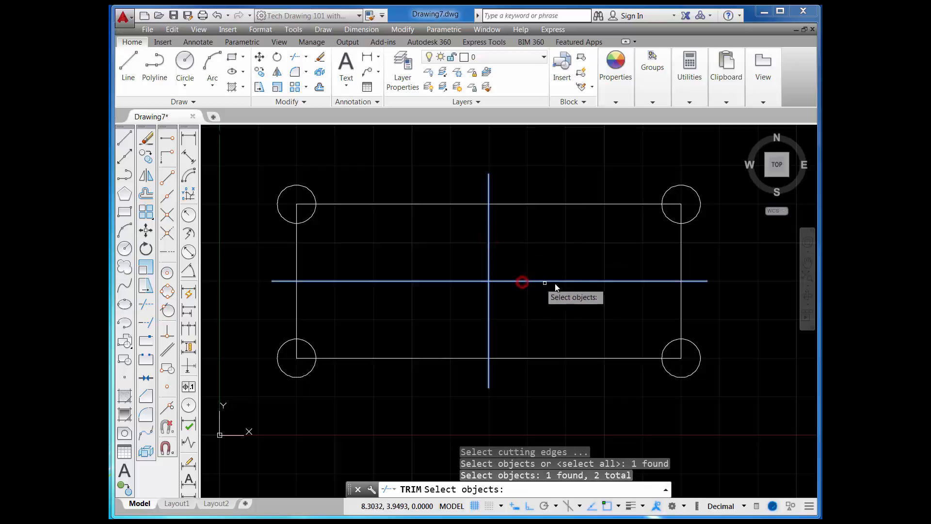
pyautogui.click(602, 204)
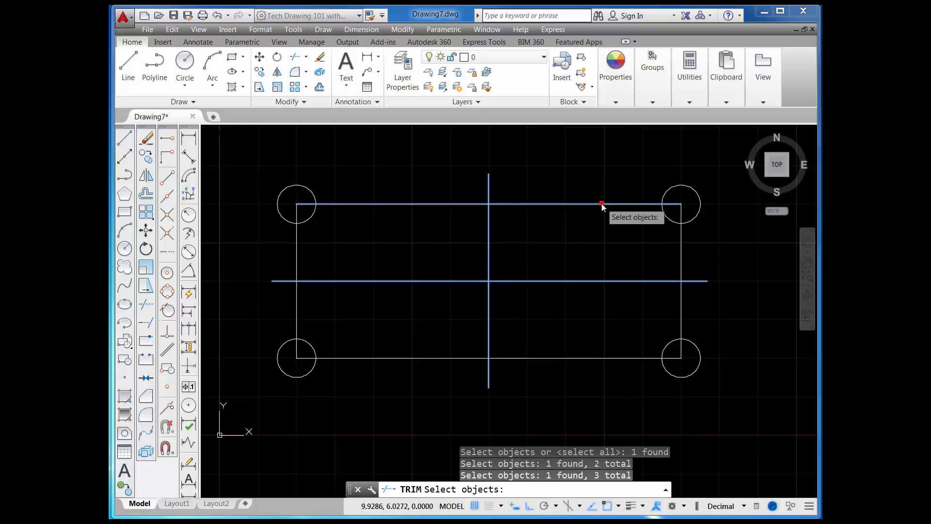
pyautogui.click(680, 255)
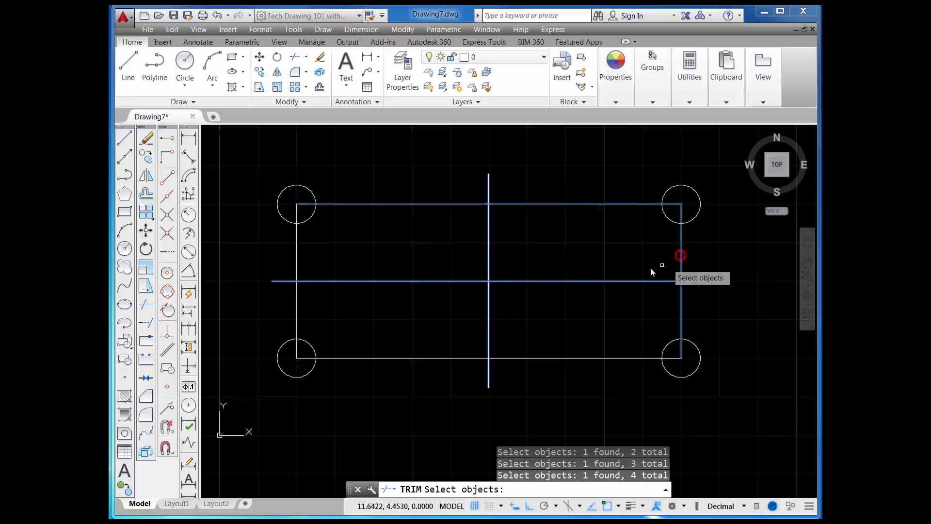
pyautogui.click(297, 255)
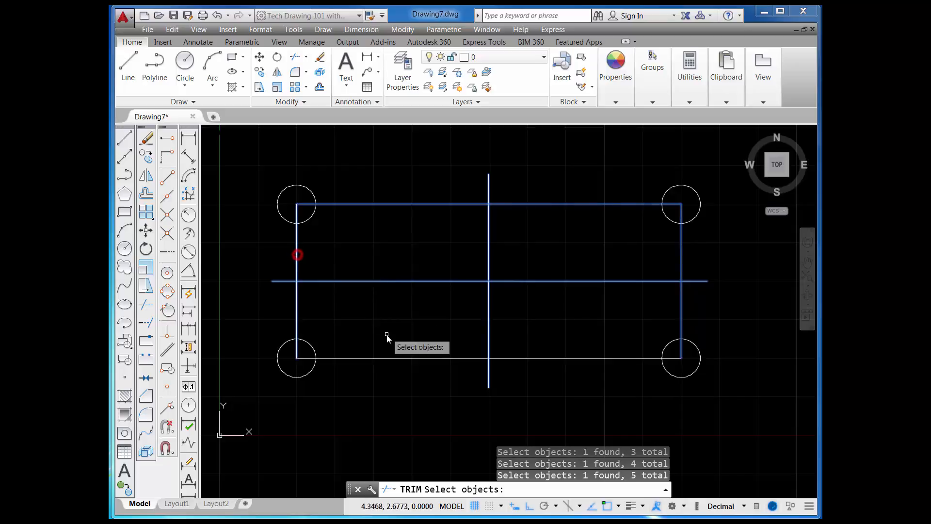
pyautogui.click(393, 358)
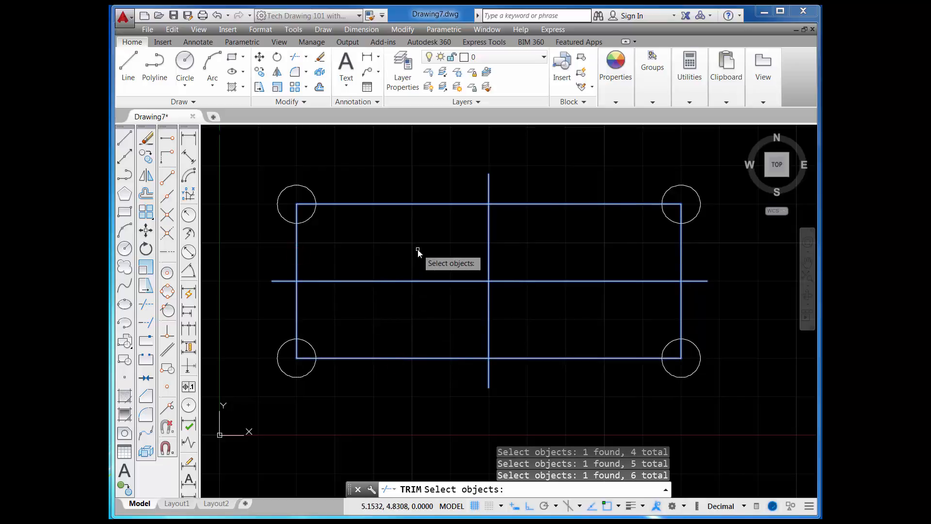
pyautogui.press('Return')
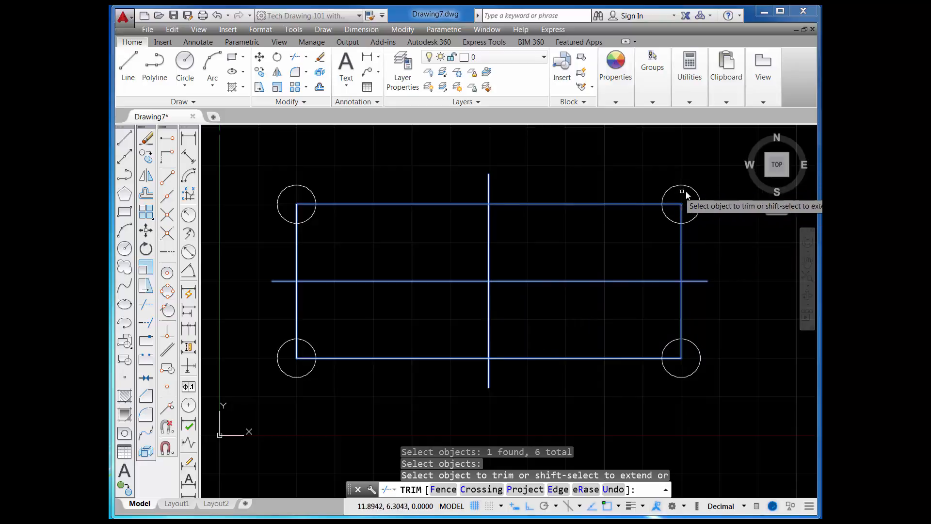
# Step: Try trimming the upper-right circle outside the rectangle, the upper-left circle inside it and the centerlines' upper and left overhangs, and undo the trims
pyautogui.click(672, 203)
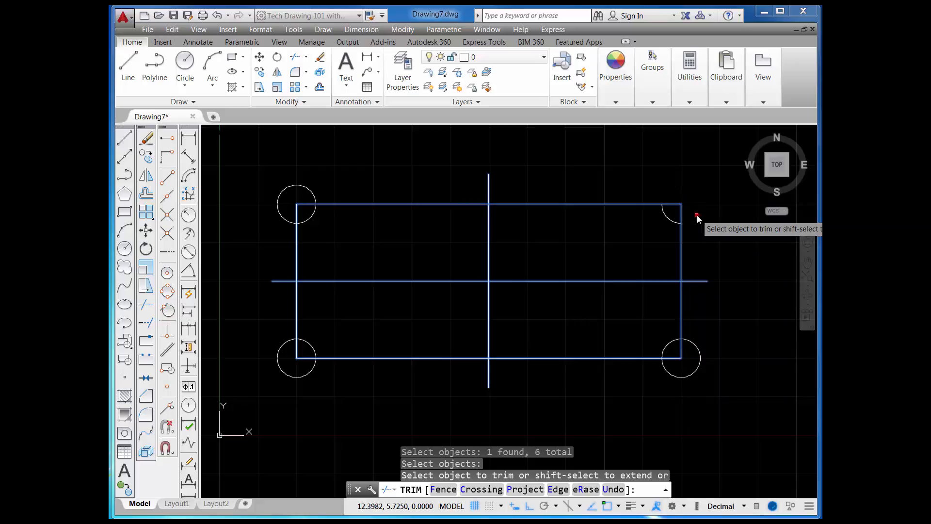
pyautogui.click(697, 215)
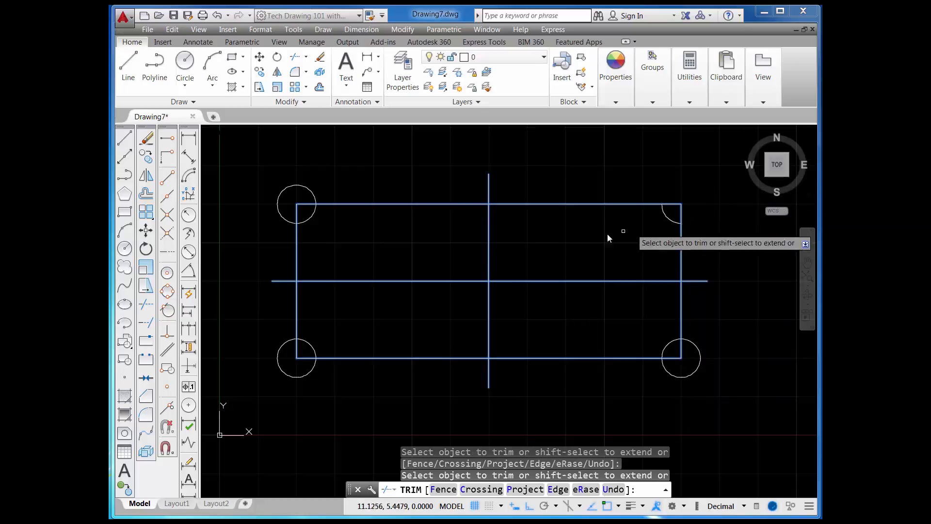
pyautogui.click(309, 220)
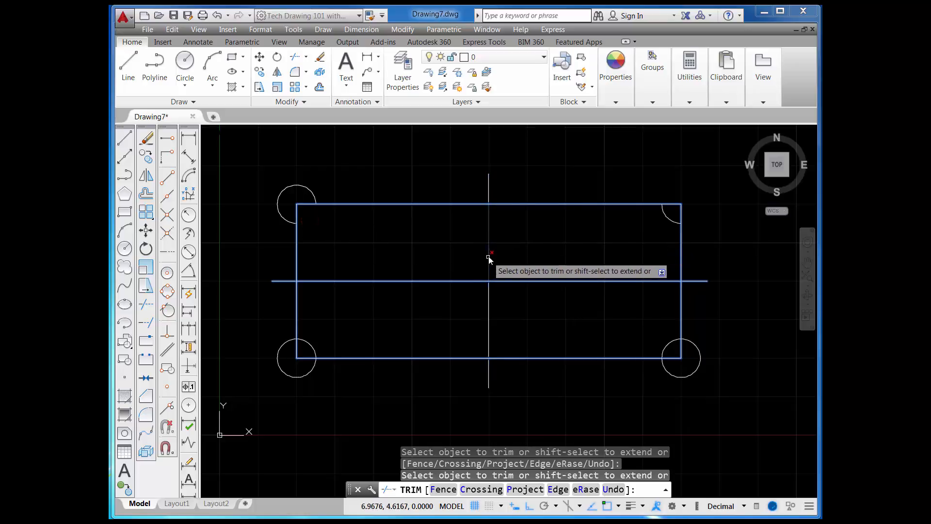
pyautogui.click(489, 183)
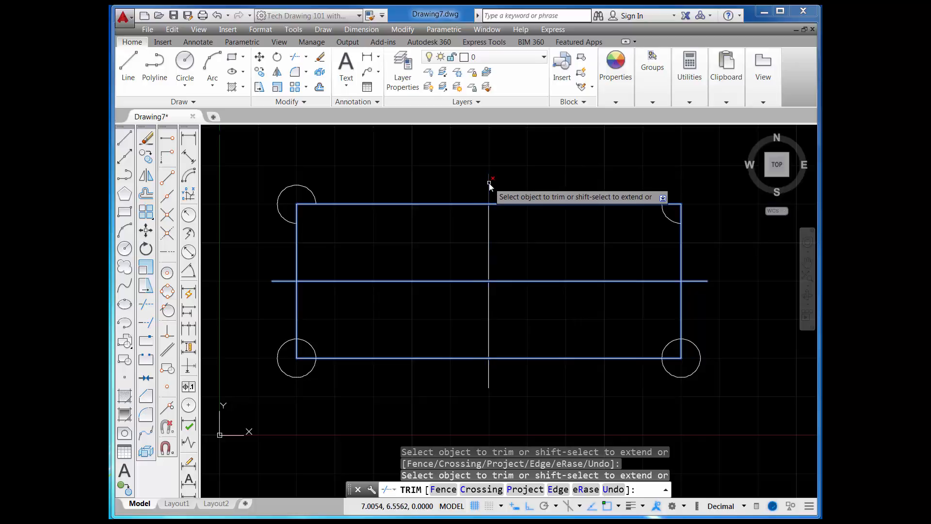
pyautogui.click(509, 204)
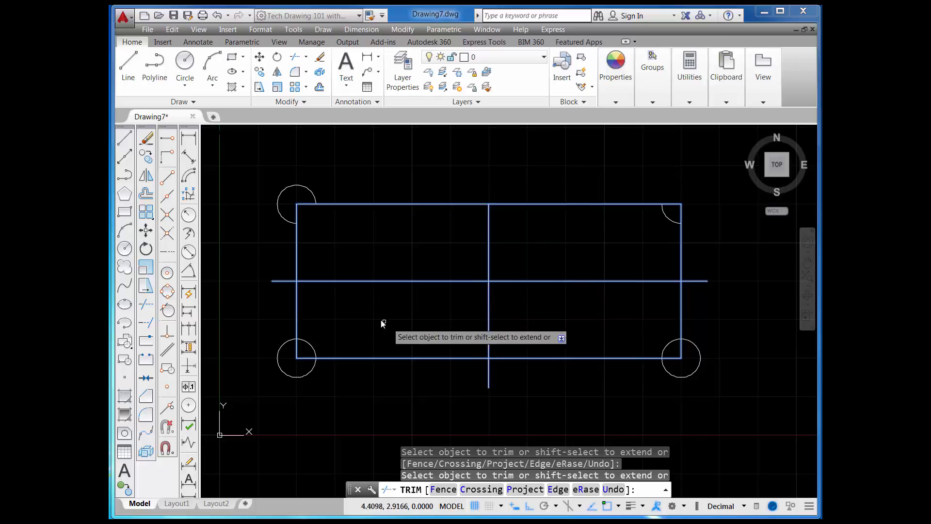
pyautogui.click(283, 282)
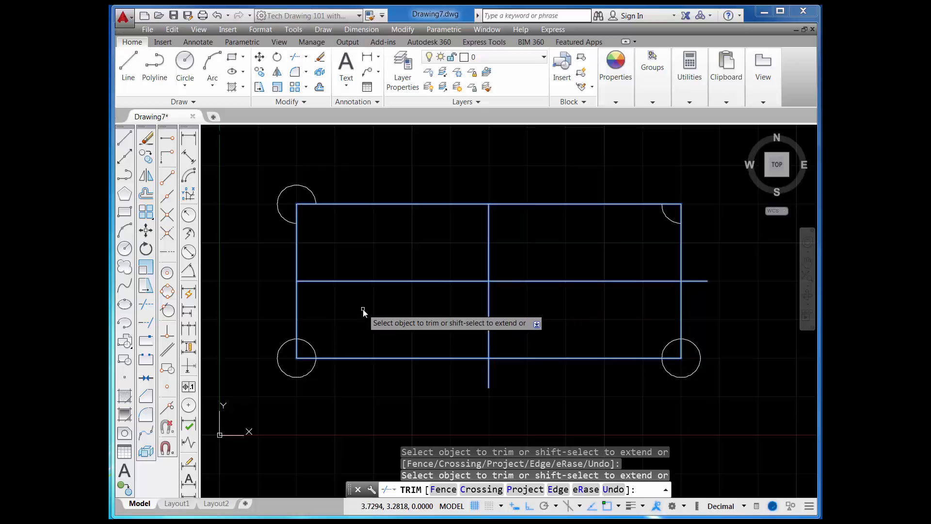
pyautogui.press('Escape')
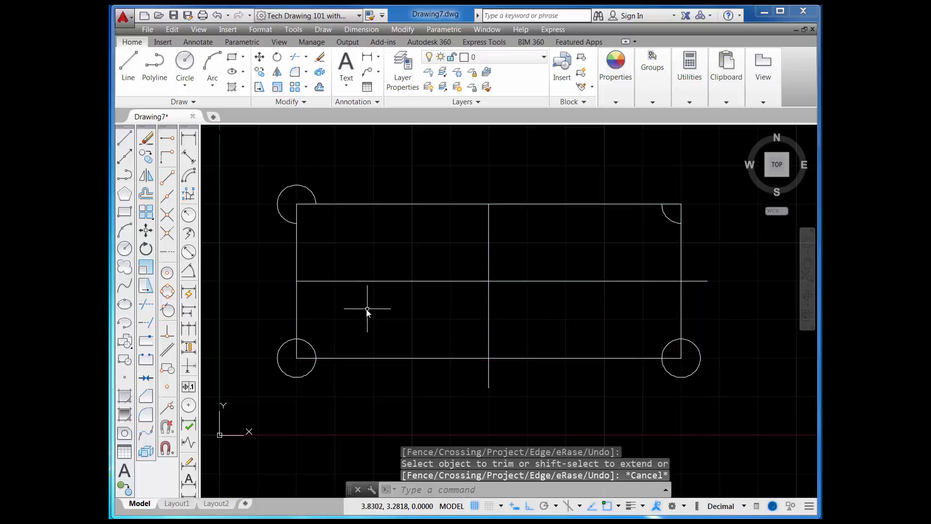
pyautogui.click(217, 16)
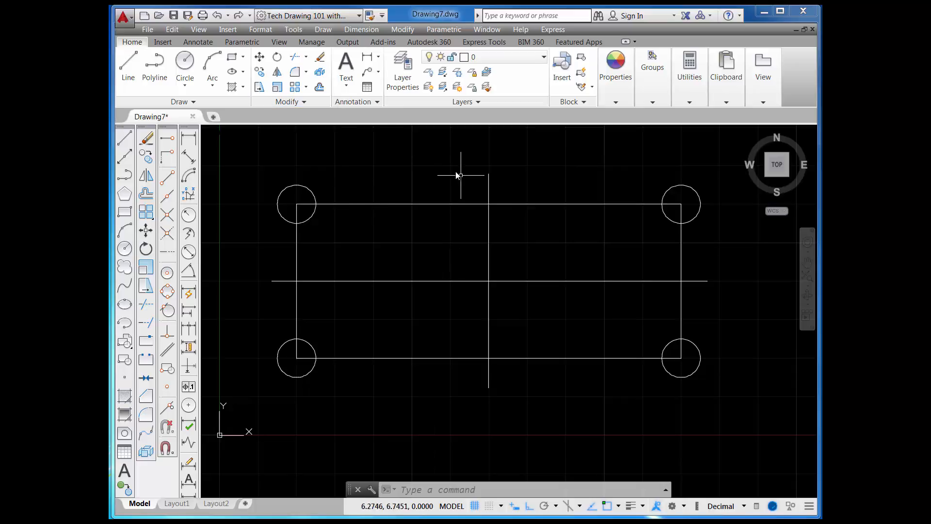
# Step: With all objects as cutting edges, trim the left overhang, upper-left circle inside, upper-right circle outside, and interior centerlines except the horizontal one's left half
pyautogui.click(294, 58)
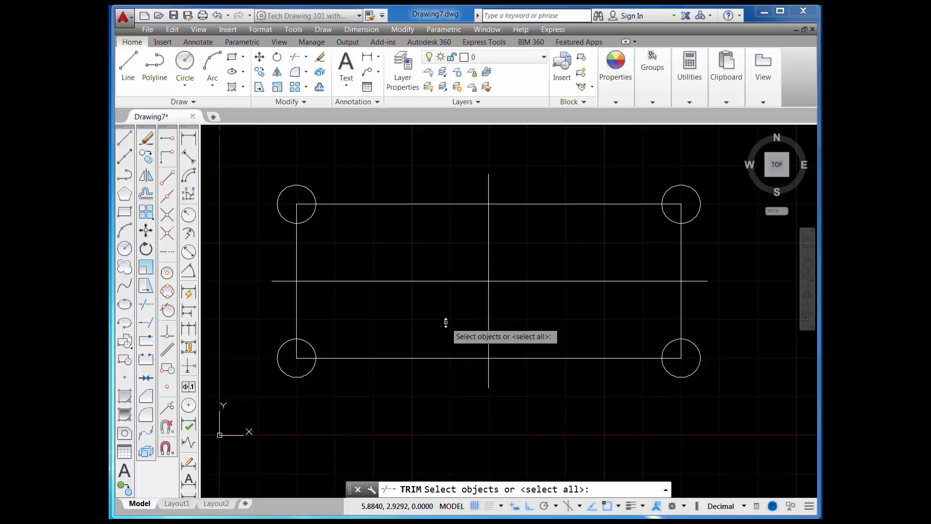
pyautogui.press('Return')
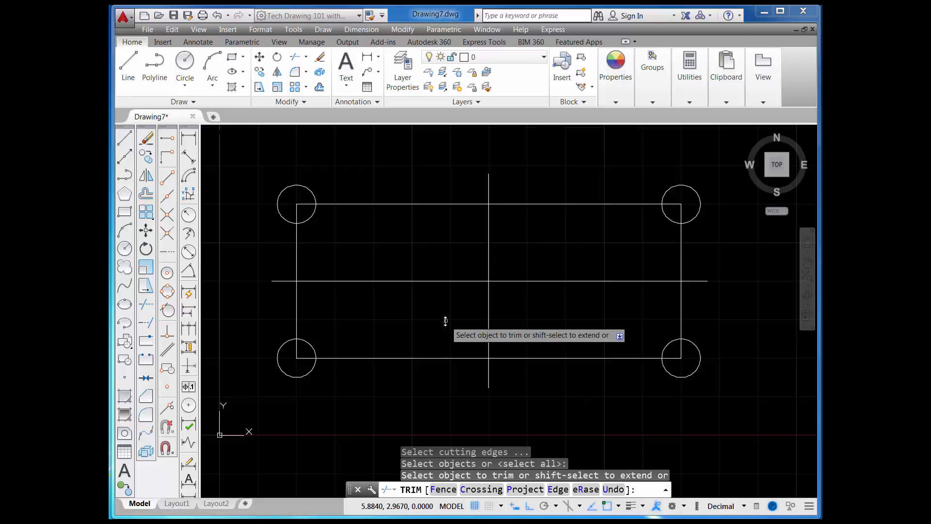
pyautogui.click(286, 281)
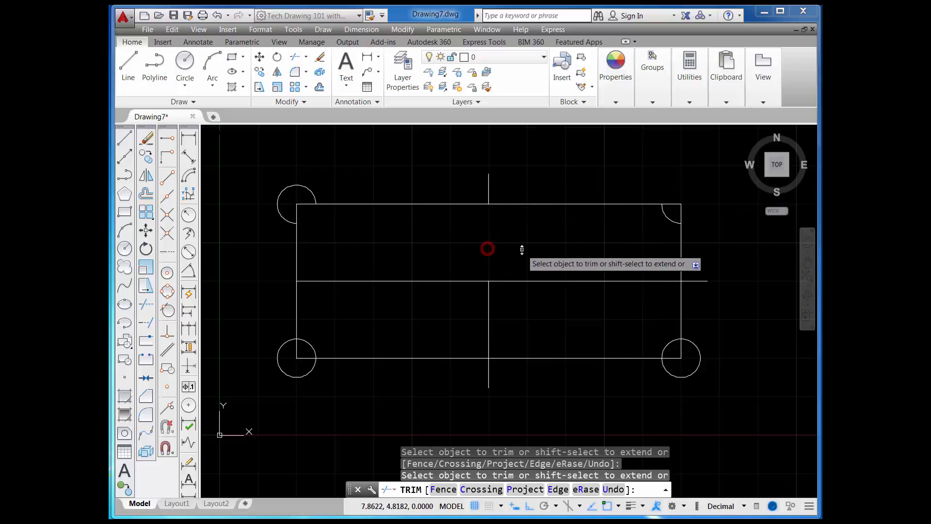
pyautogui.click(487, 248)
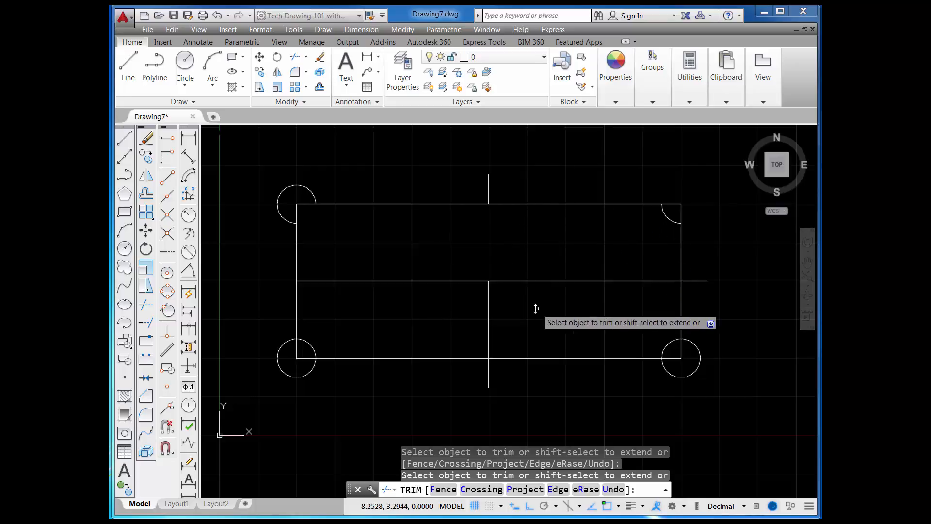
pyautogui.click(561, 281)
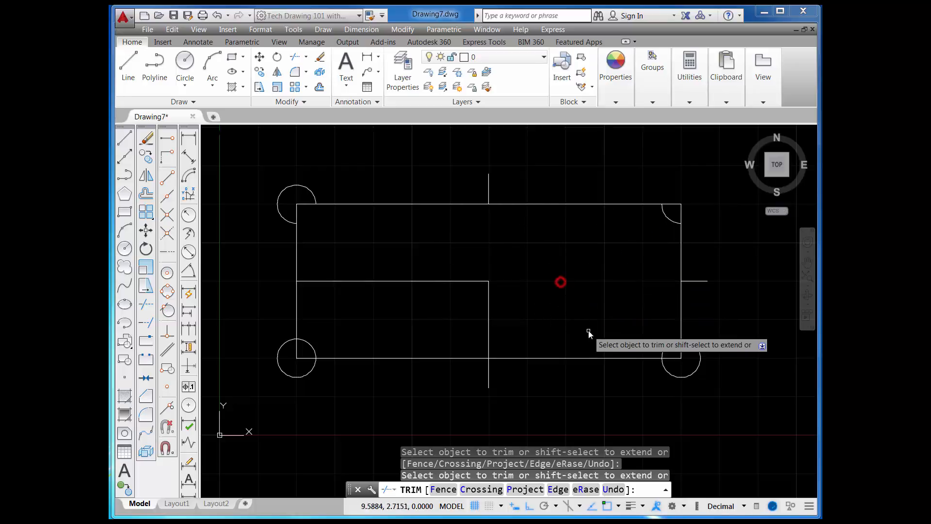
pyautogui.click(487, 326)
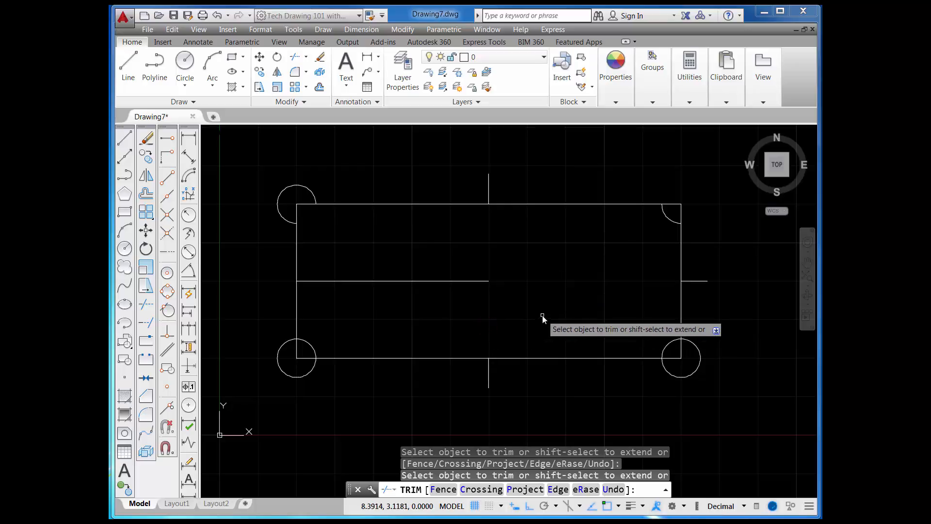
# Step: Try to trim the leftover left half of the horizontal centerline, the upper-right arc and the lower centerline stub
pyautogui.click(473, 281)
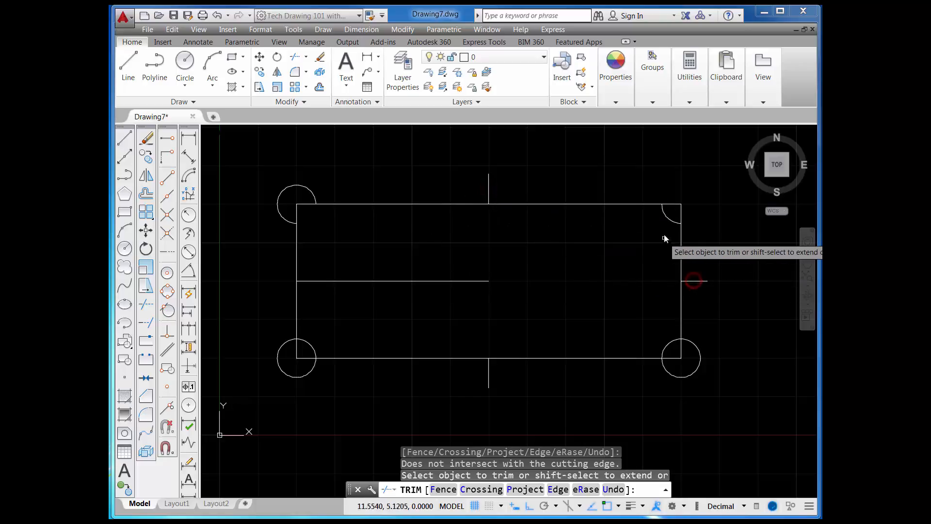
pyautogui.click(670, 219)
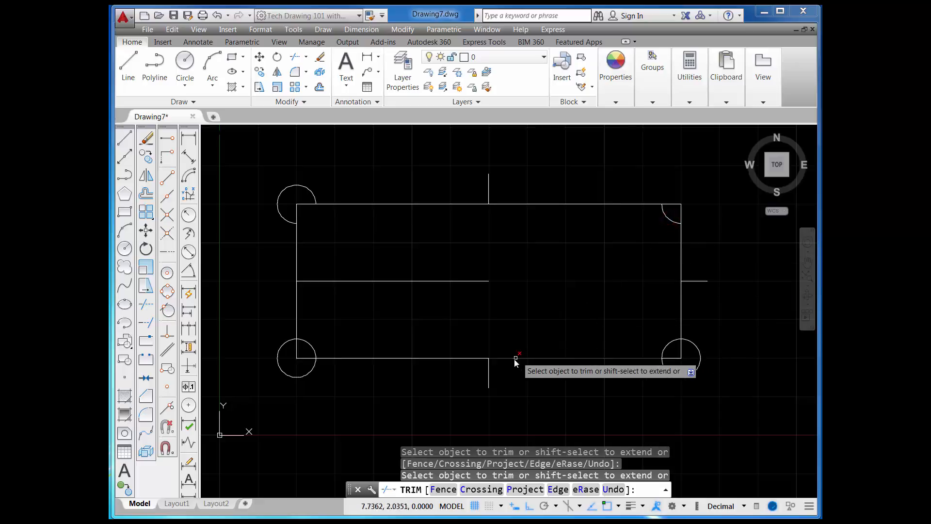
pyautogui.click(488, 371)
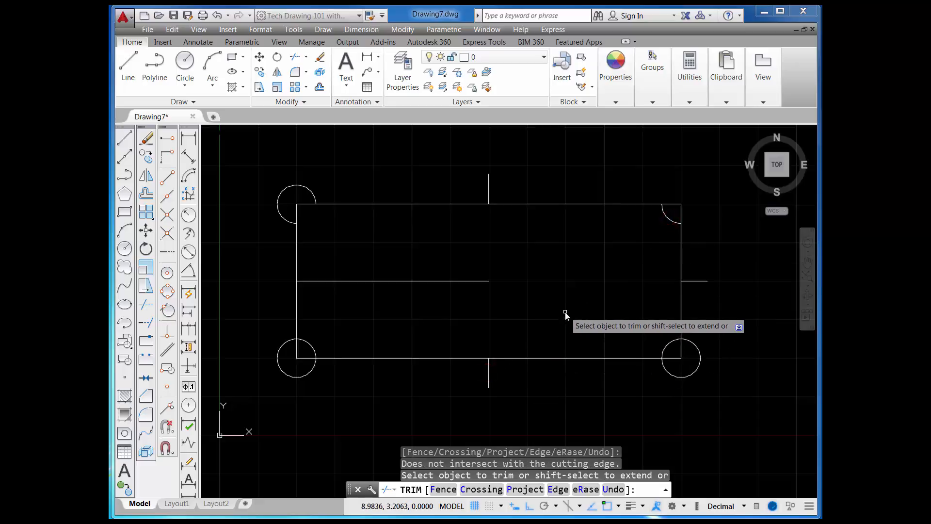
# Step: Trim the lower-right circle's arc inside the rectangle and the lower-left circle's portion outside it
pyautogui.click(667, 345)
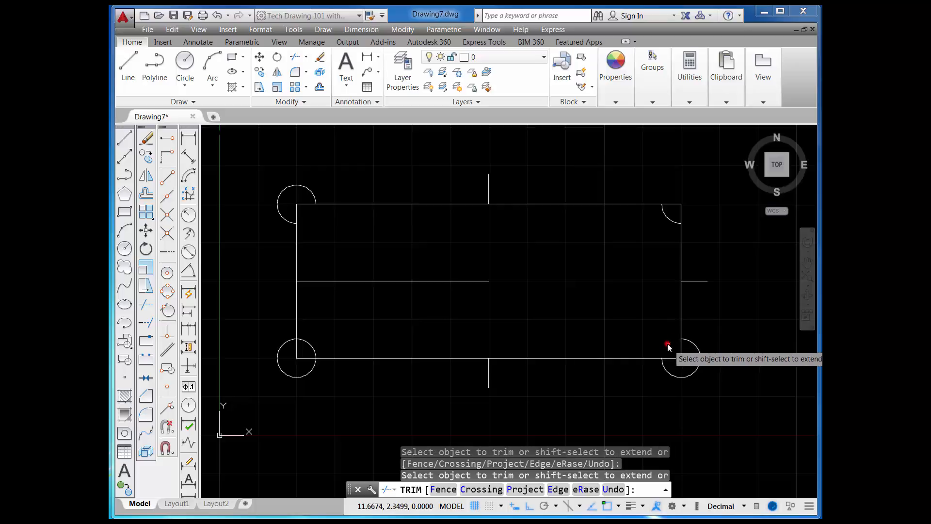
pyautogui.click(303, 377)
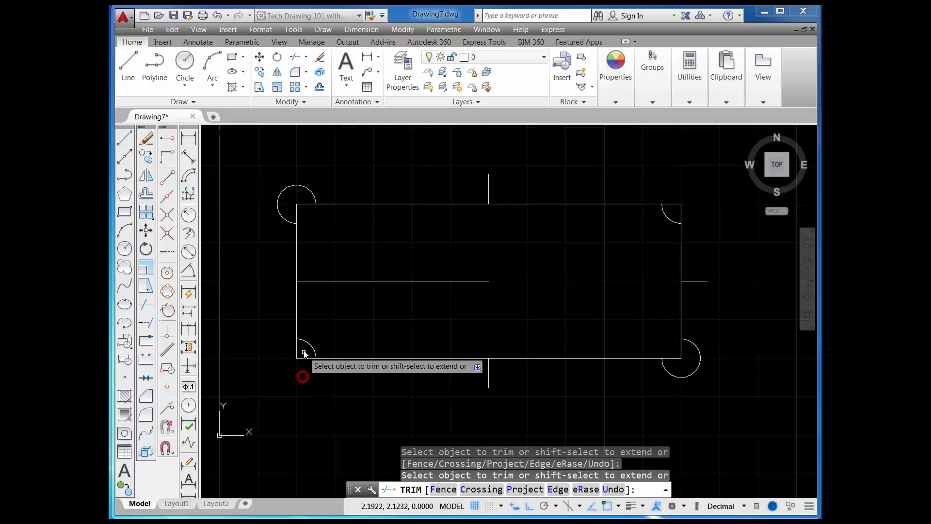
pyautogui.click(313, 191)
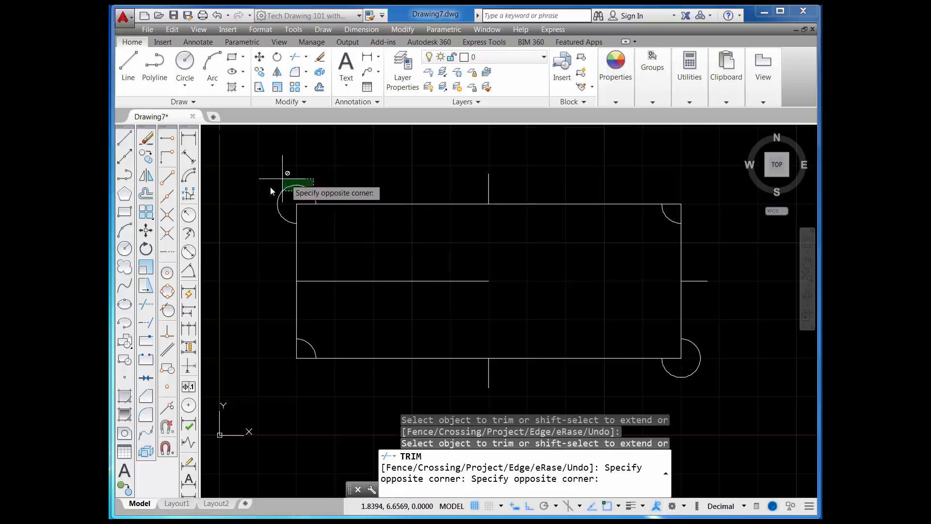
pyautogui.click(328, 167)
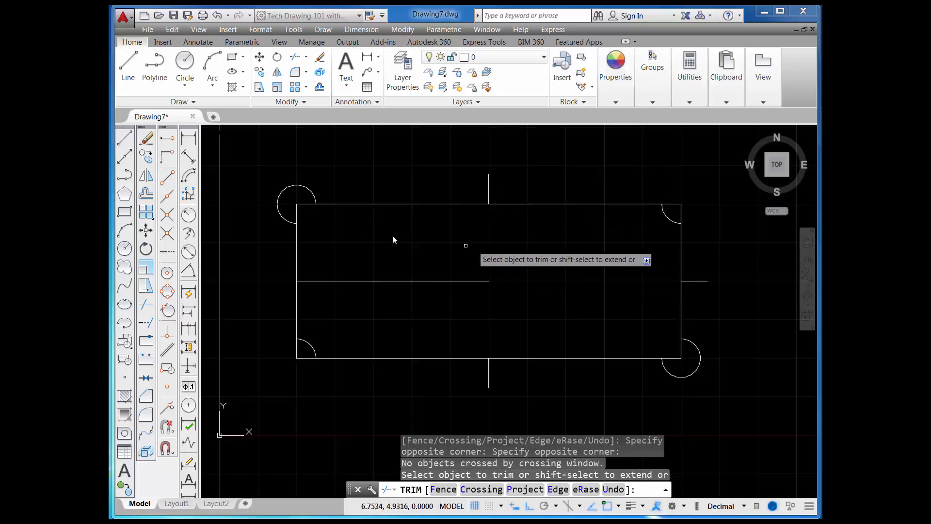
# Step: Erase the upper, right and lower centerline stubs and the remaining left half of the horizontal centerline
pyautogui.click(147, 139)
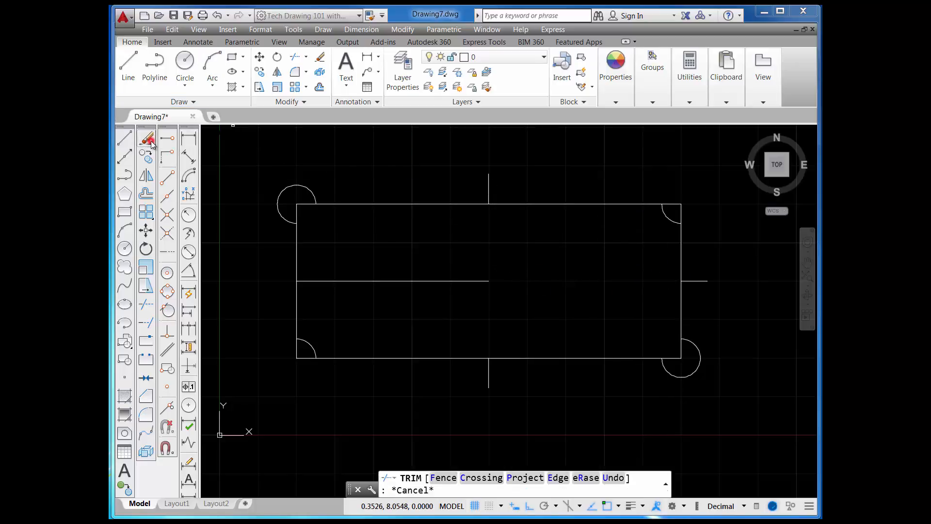
pyautogui.click(488, 187)
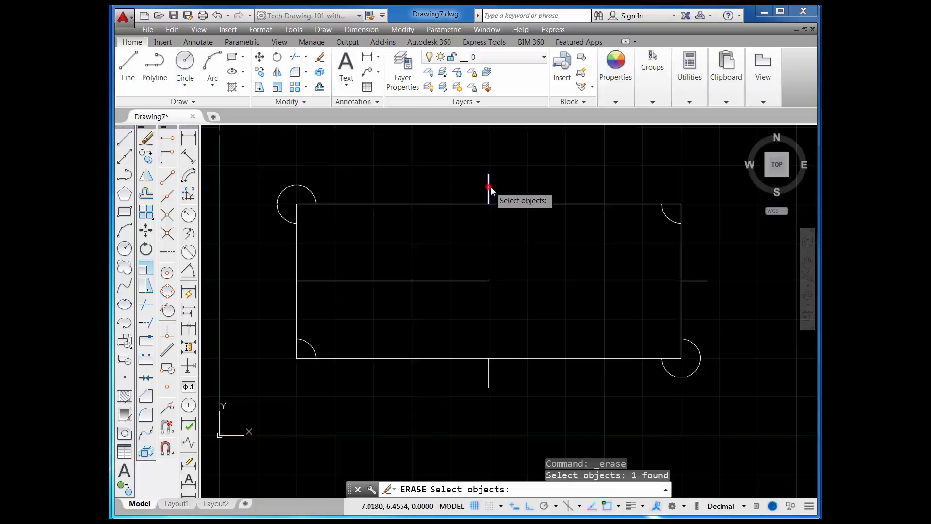
pyautogui.click(697, 281)
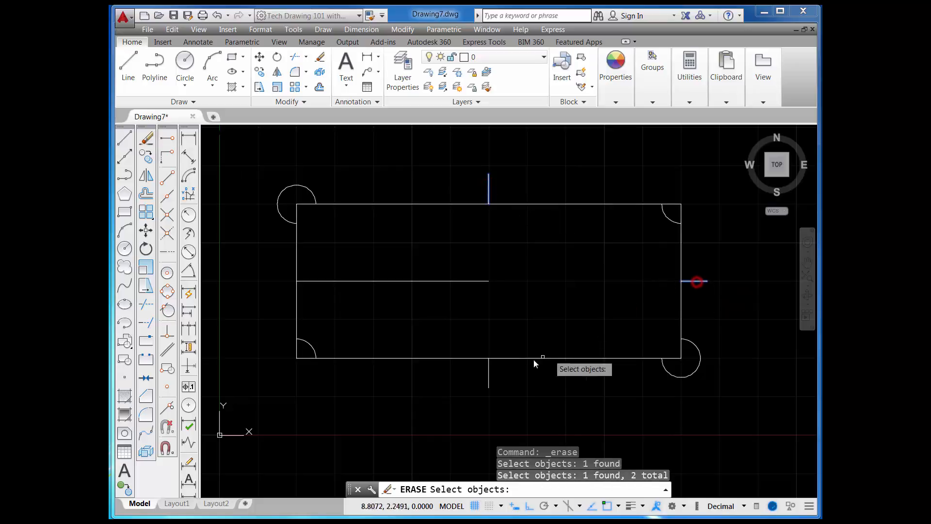
pyautogui.click(489, 377)
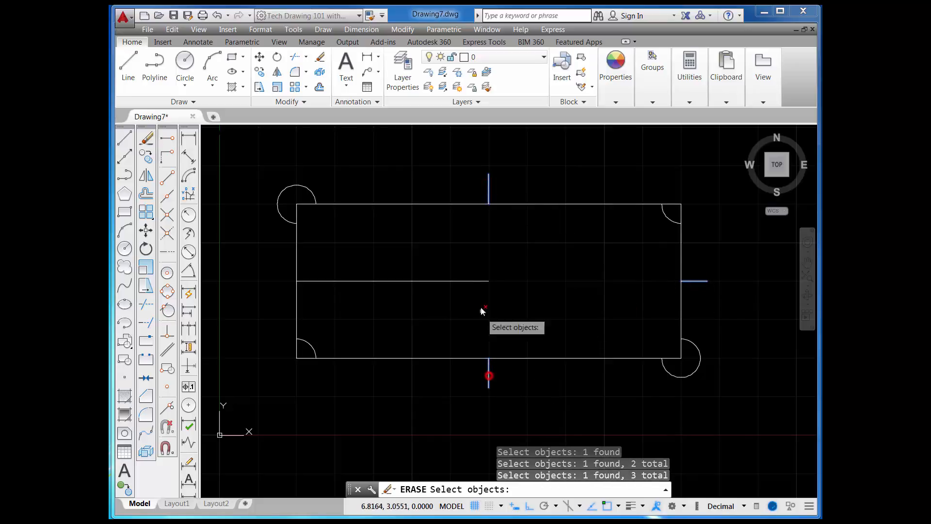
pyautogui.click(473, 280)
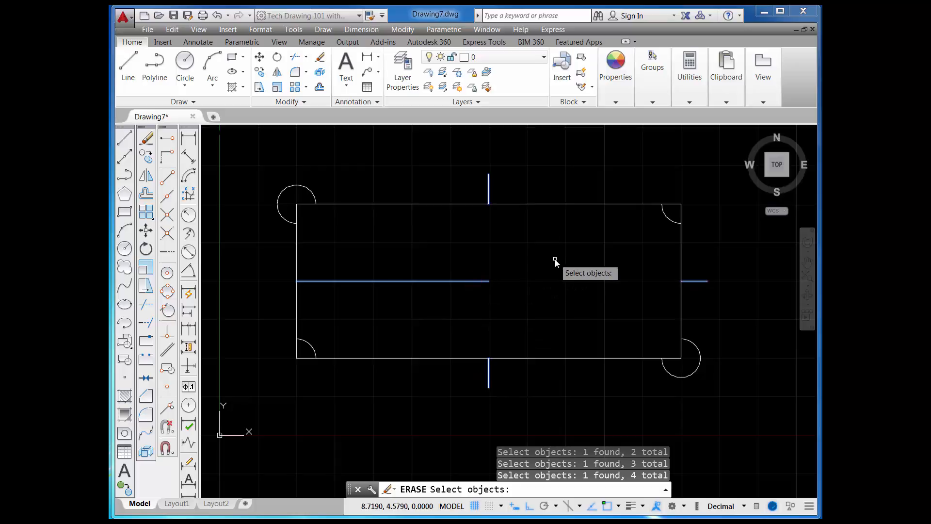
pyautogui.press('Return')
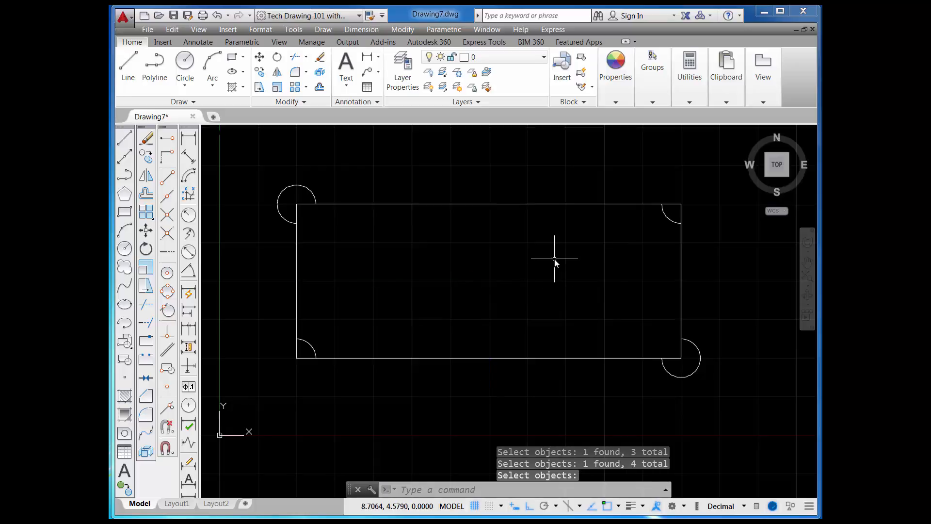